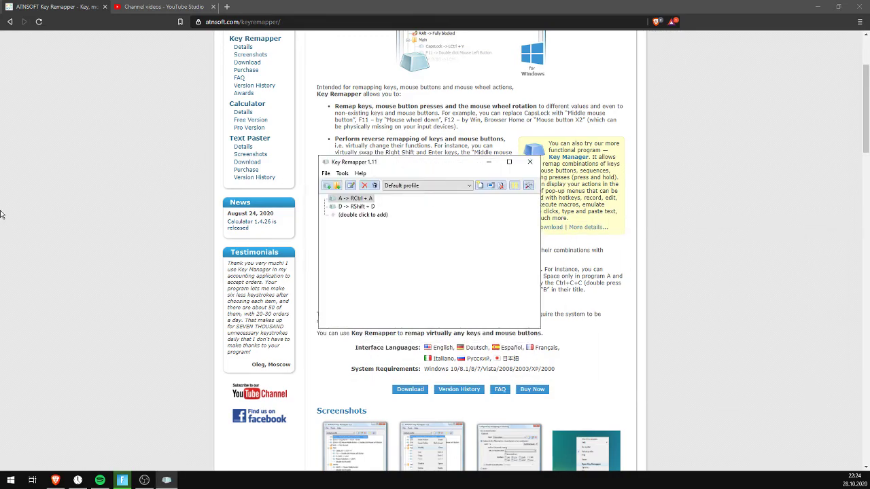
Step: Select the empty '(double click to add)' row below the A→RCtrl+A and D→RShift+D mappings
click(355, 216)
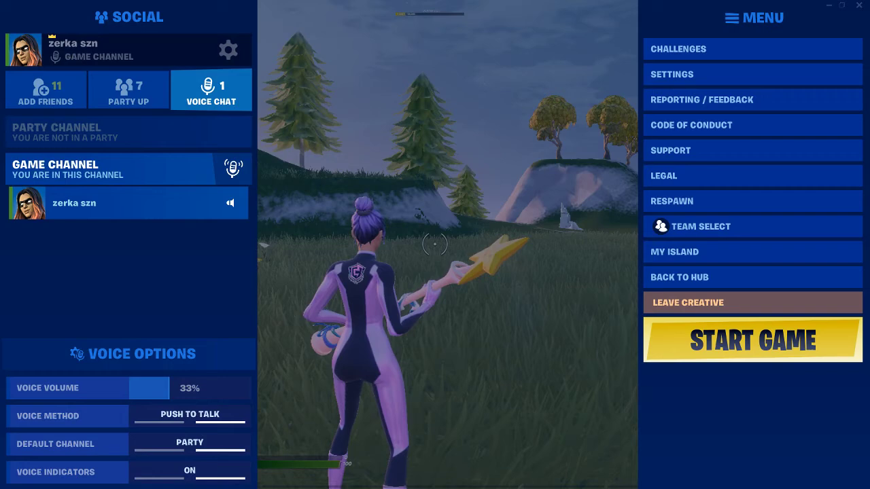
Step: Return to Fortnite gameplay and place a wooden wall, then switch back to the pickaxe
key(Escape)
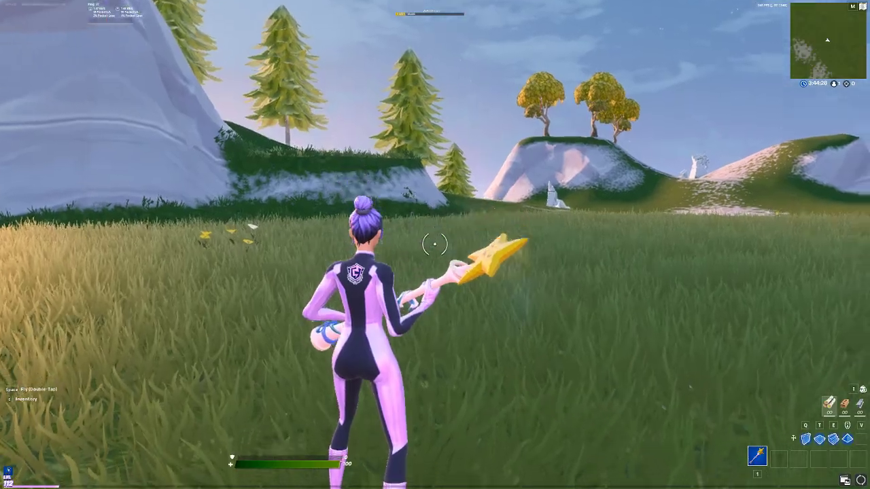
key(q)
click(435, 245)
key(1)
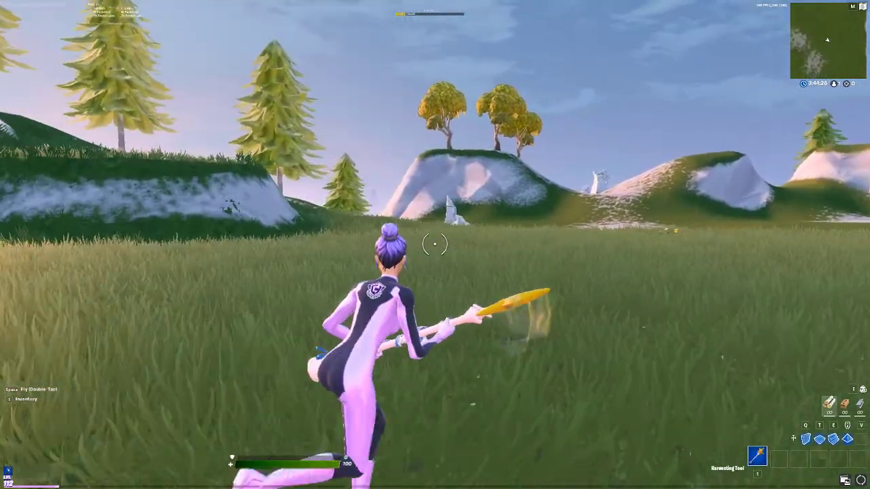
key(Escape)
key(Escape)
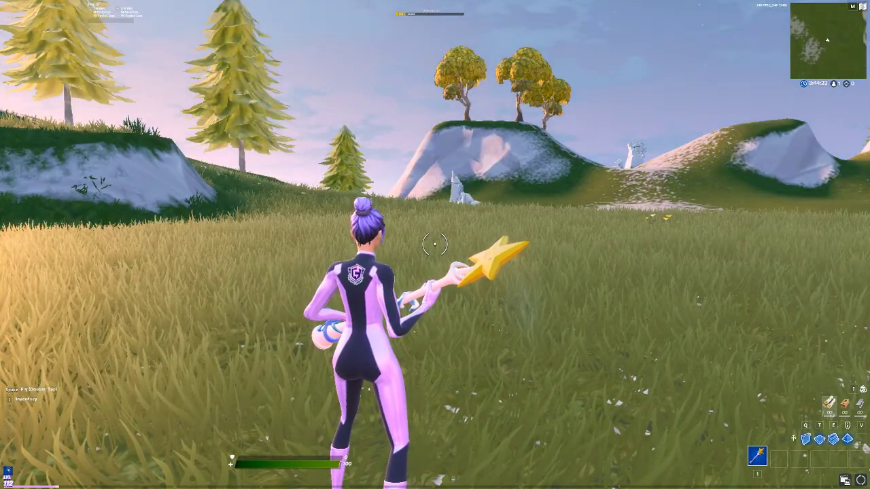
Step: Run forward across the field, place two wooden ramps, then swing the pickaxe
key(w)
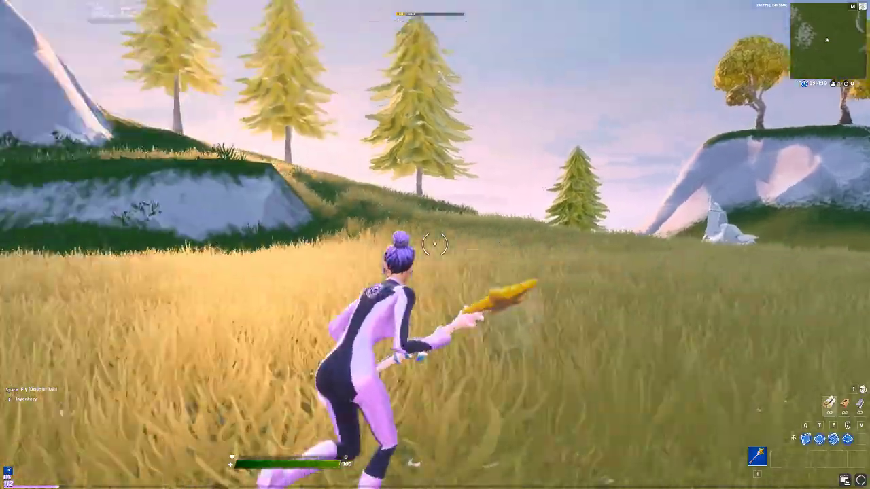
key(e)
click(435, 245)
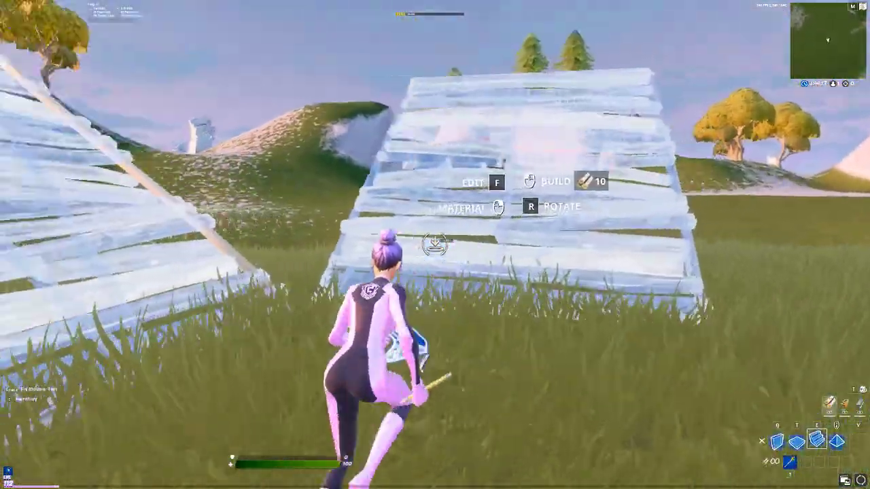
click(435, 245)
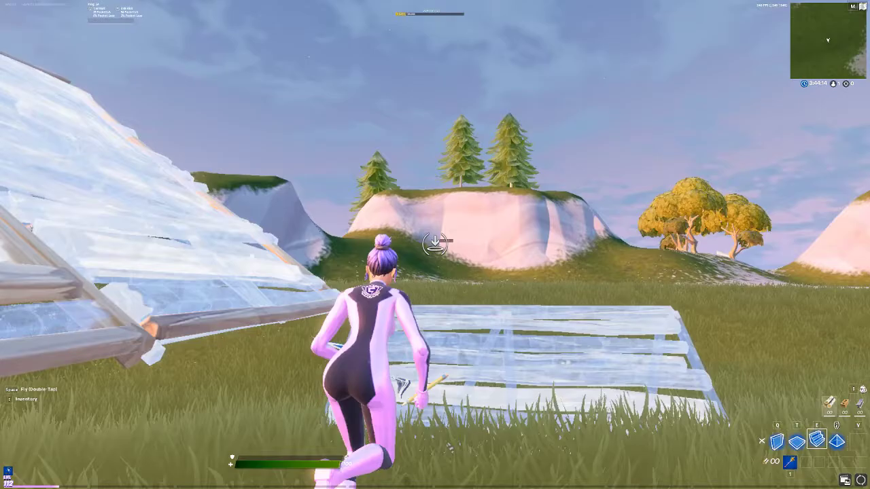
key(1)
click(436, 244)
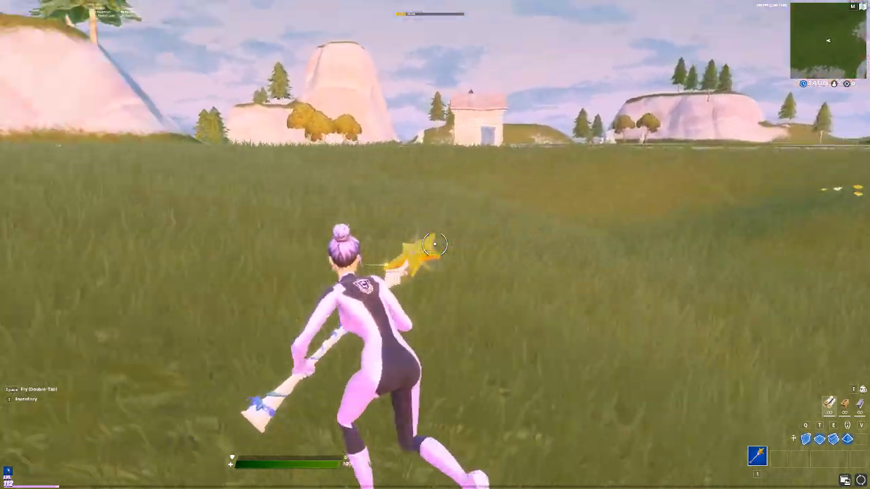
Step: Place more wooden ramps and stairs in front of the character
key(e)
click(435, 245)
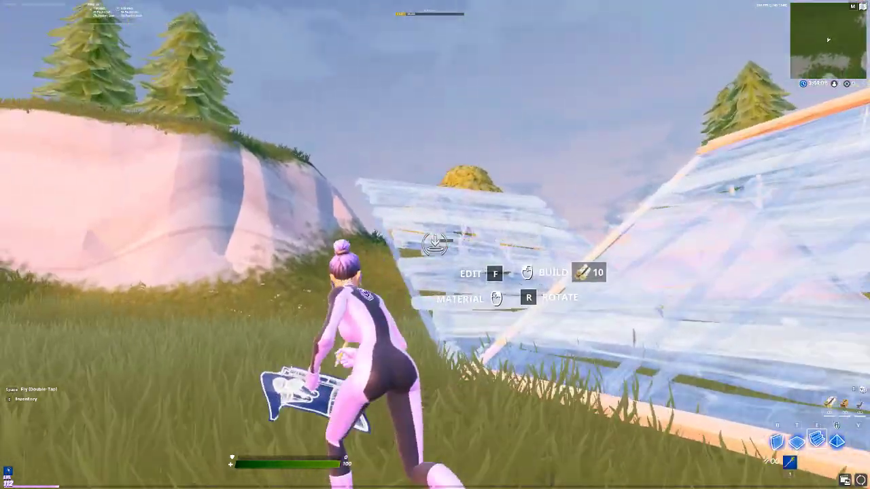
click(436, 245)
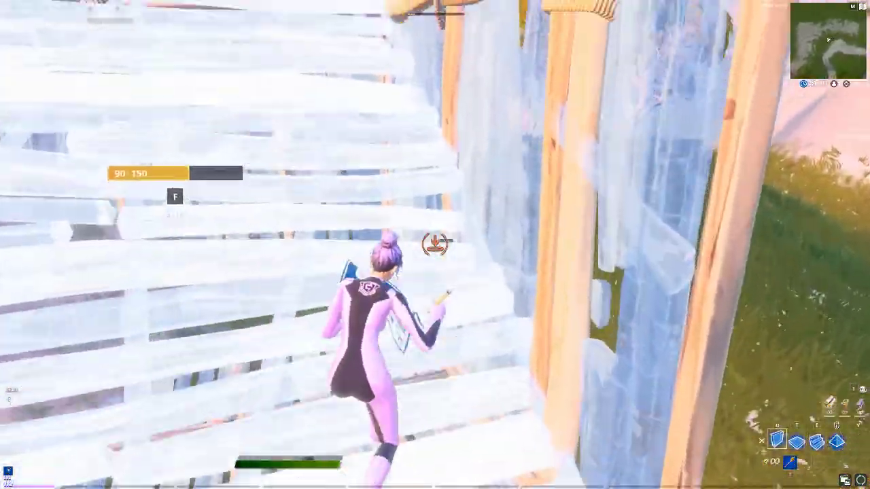
click(435, 244)
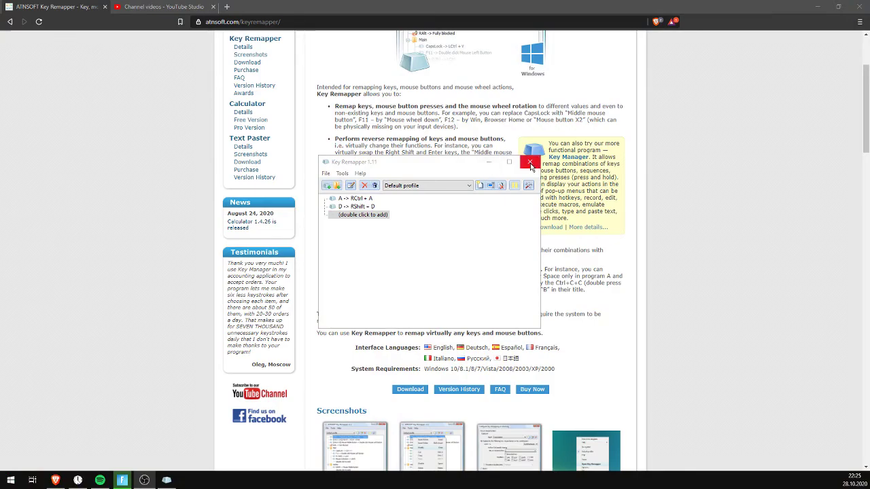
Step: Close Key Remapper and scroll the atnsoft.com page to the Download section
click(530, 163)
scroll(274, 242, up, 2)
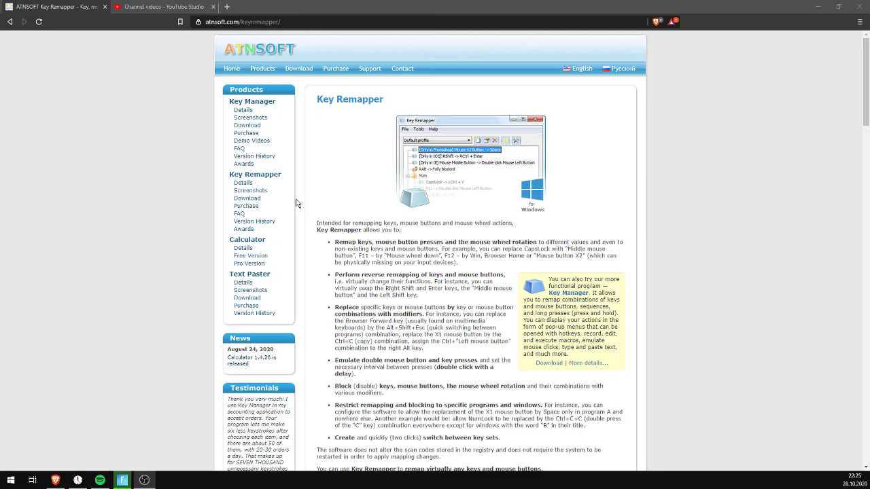
scroll(354, 211, down, 3)
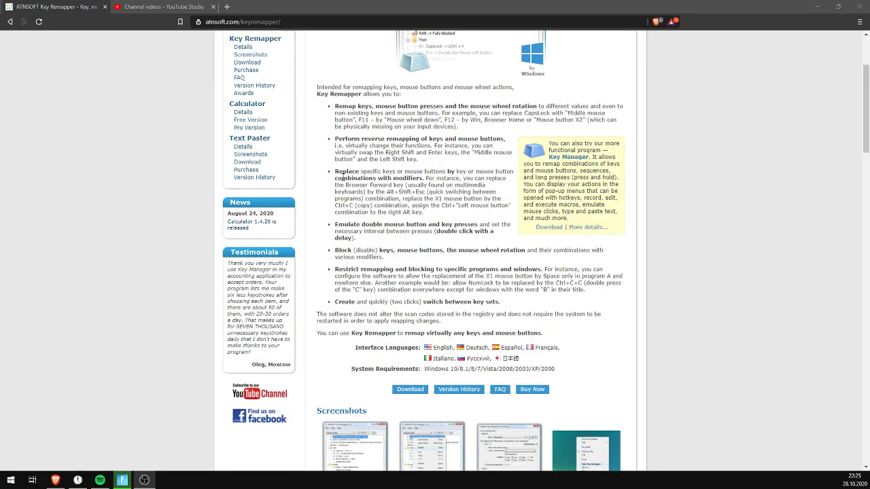
click(404, 346)
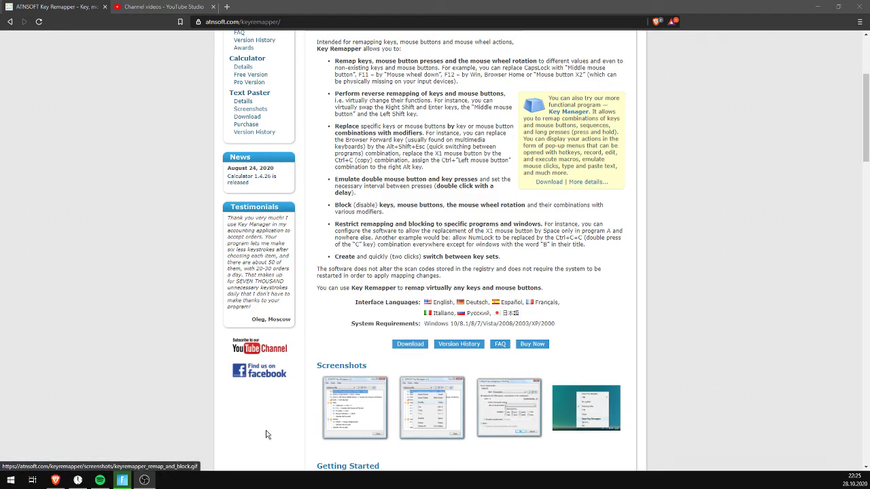
Step: Launch Key Remapper by searching 'key' in Windows Search
click(10, 480)
text(ke)
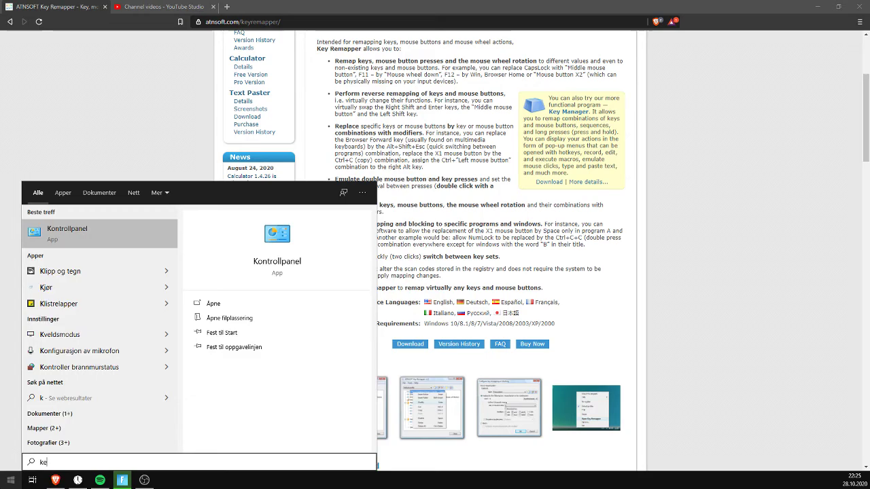
text(y)
click(102, 264)
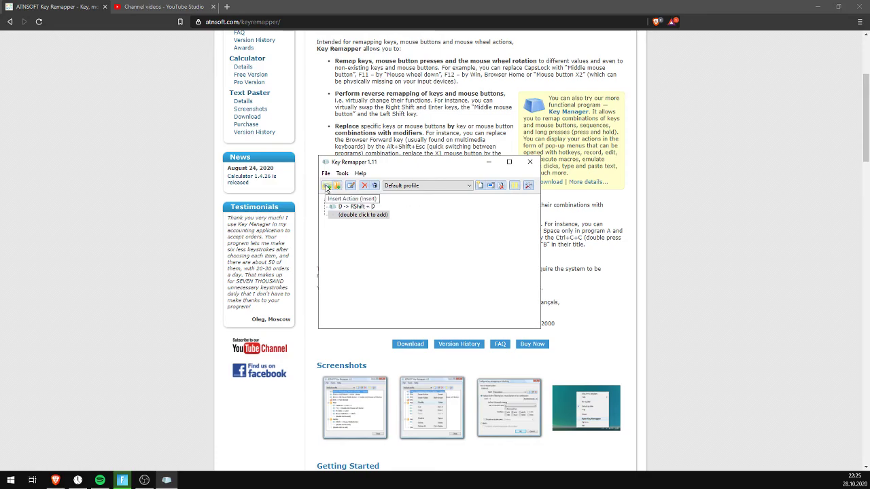
Step: Start a new remapping rule with A as the source key
click(327, 188)
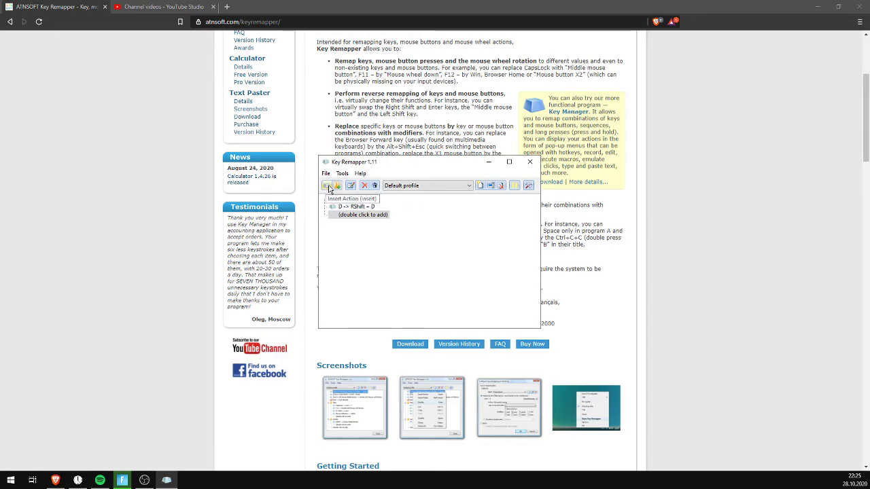
double_click(358, 216)
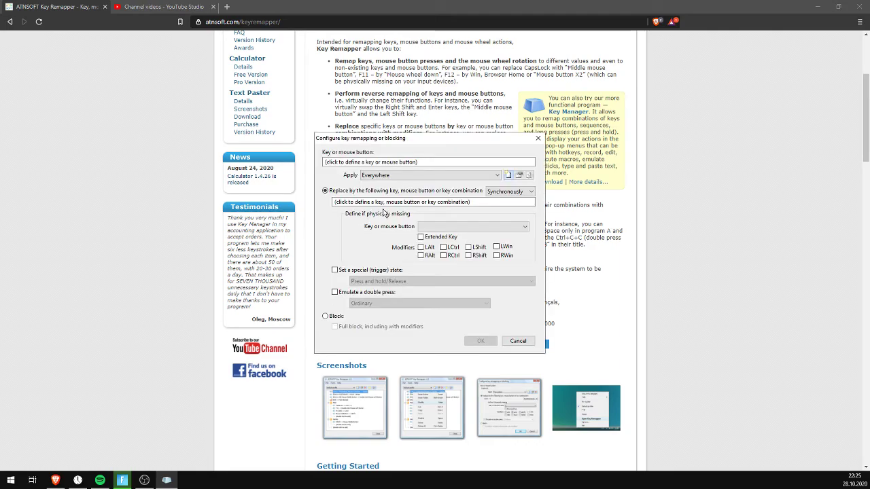
drag(418, 142, 654, 103)
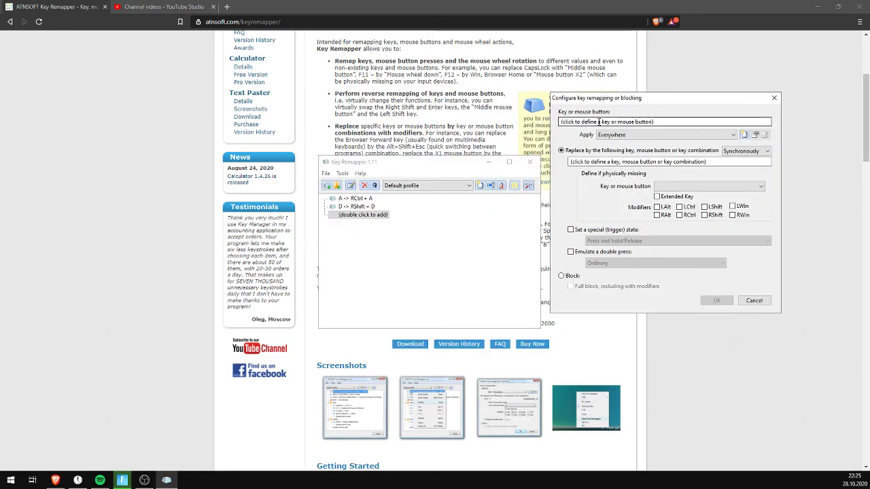
click(679, 121)
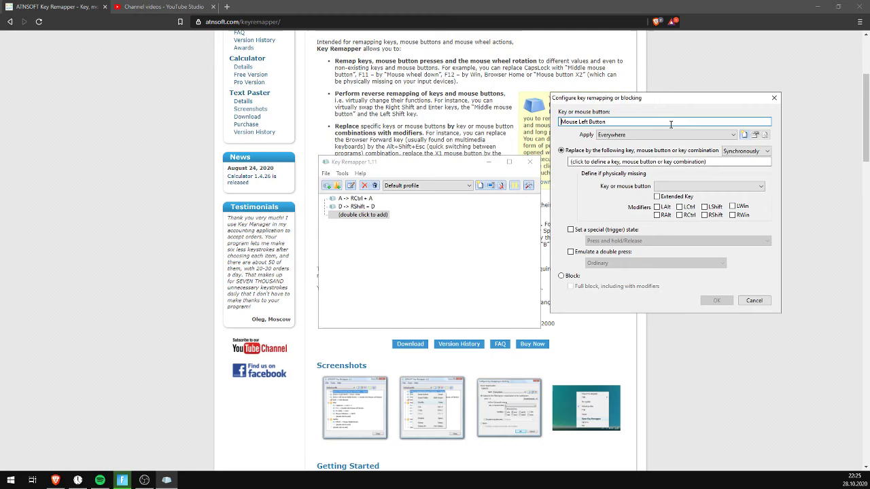
key(a)
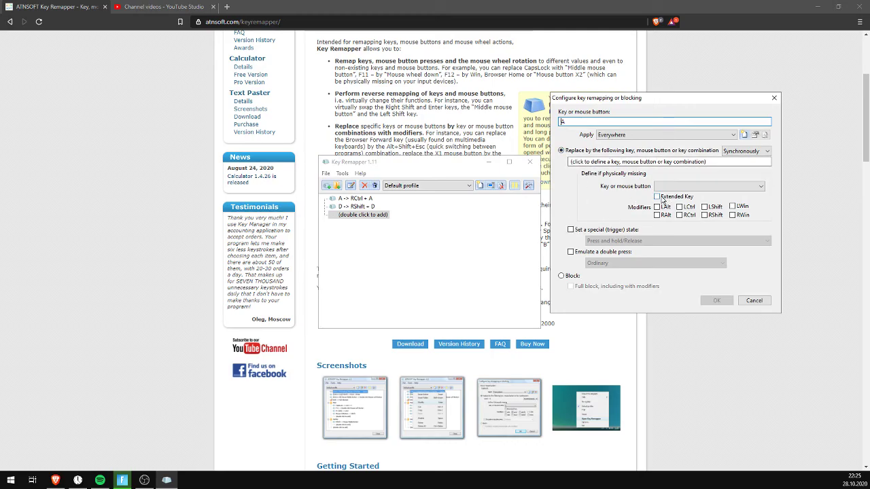
click(658, 197)
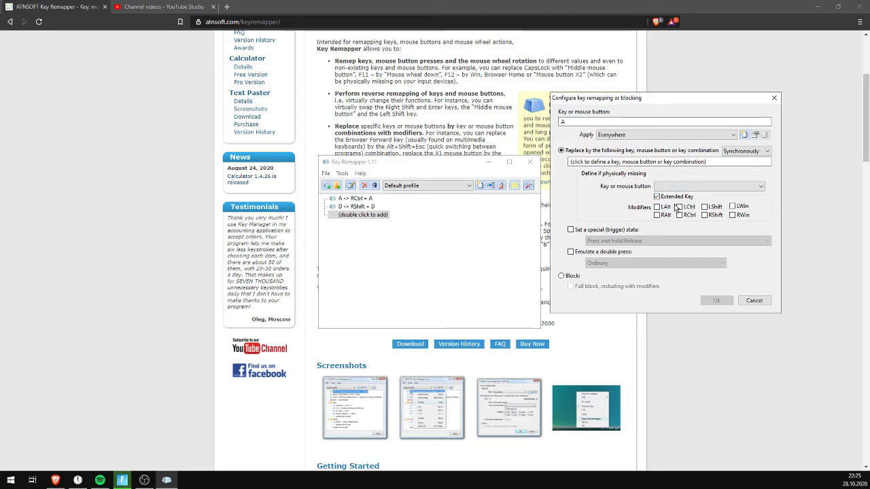
Step: Set the replacement to RCtrl + A as an extended key, leave exceptions unchanged, and save
click(591, 162)
key(a)
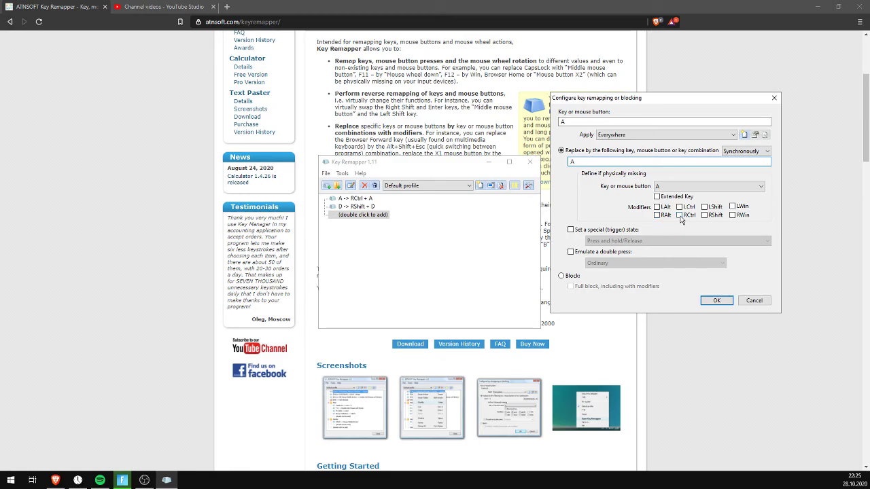
click(680, 216)
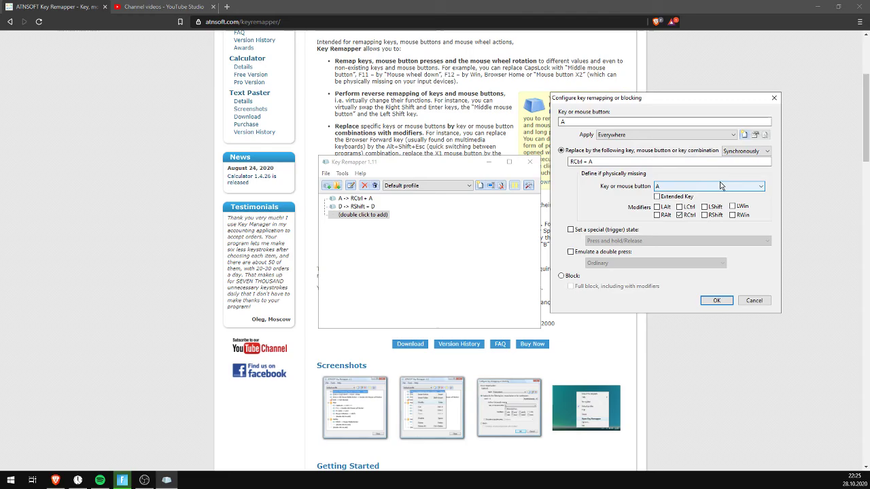
click(744, 136)
click(814, 111)
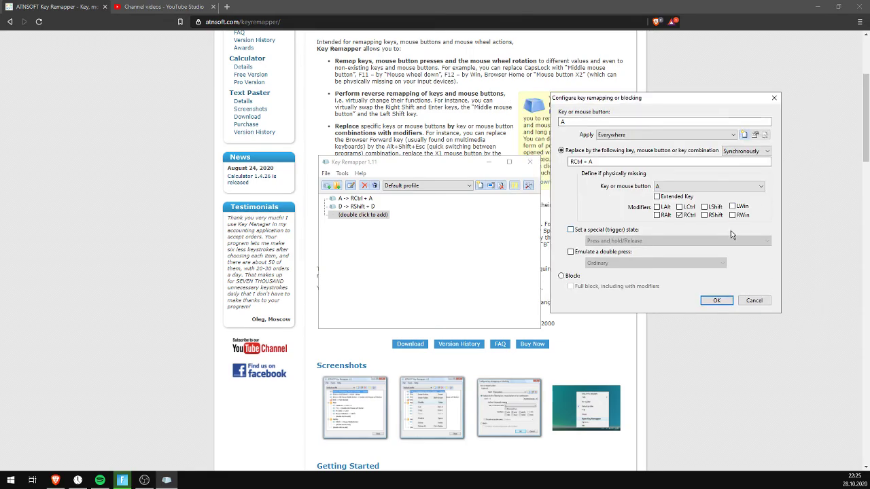
click(744, 136)
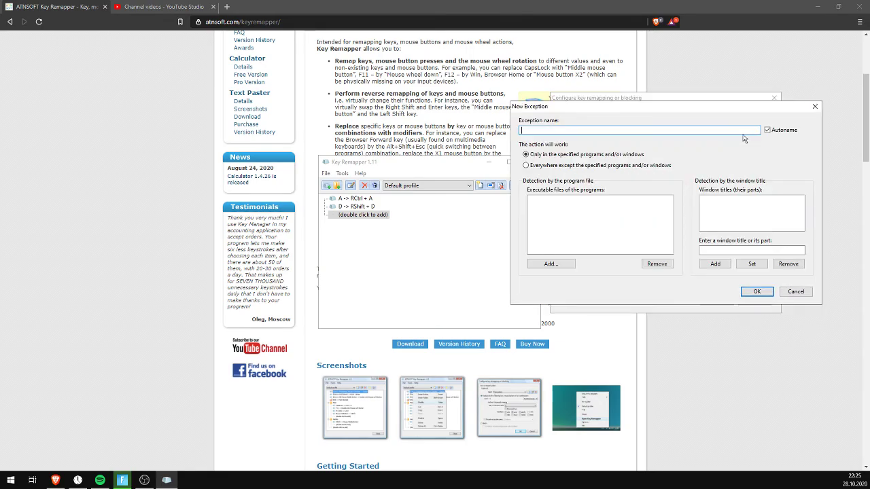
click(815, 106)
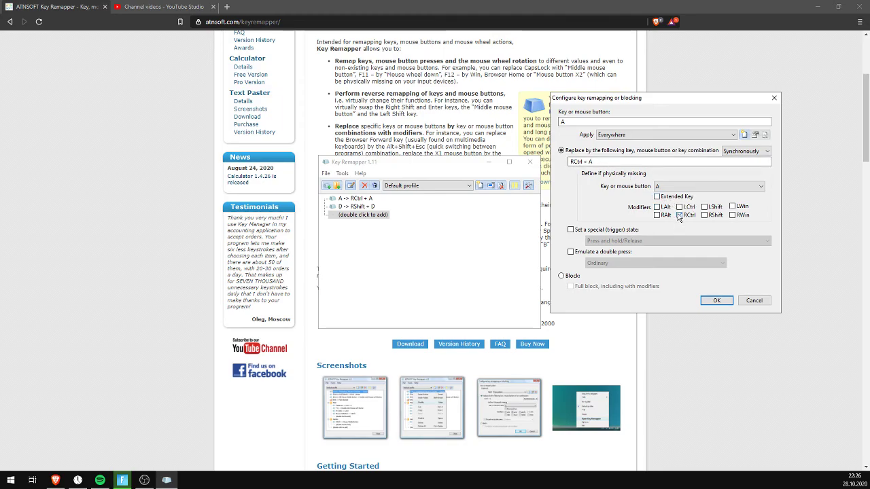
click(657, 196)
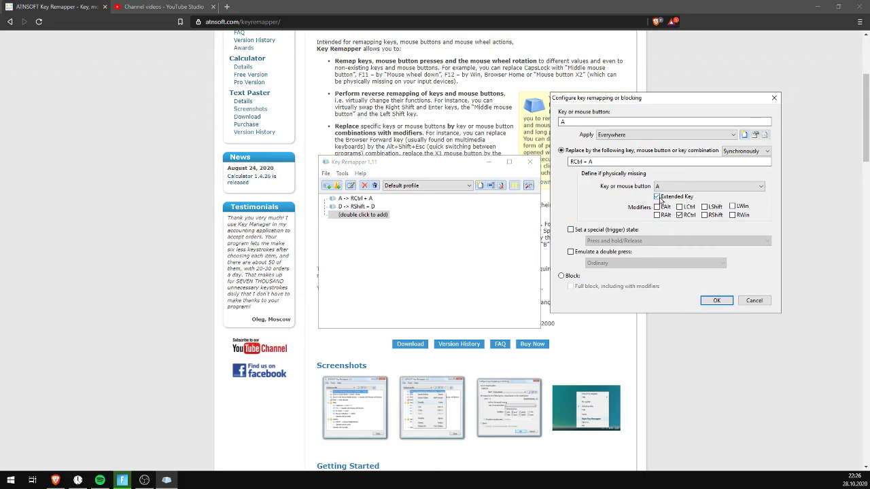
click(716, 303)
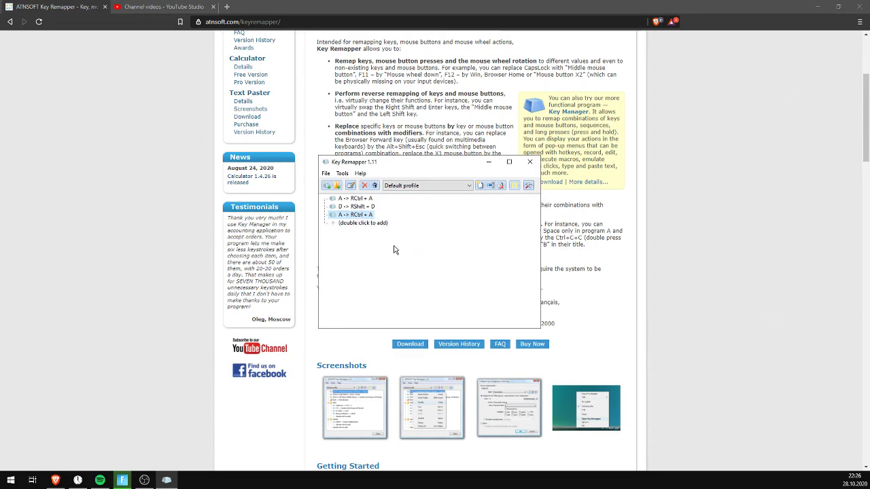
Step: Create a rule remapping source key D to RShift + D as an extended key
click(378, 223)
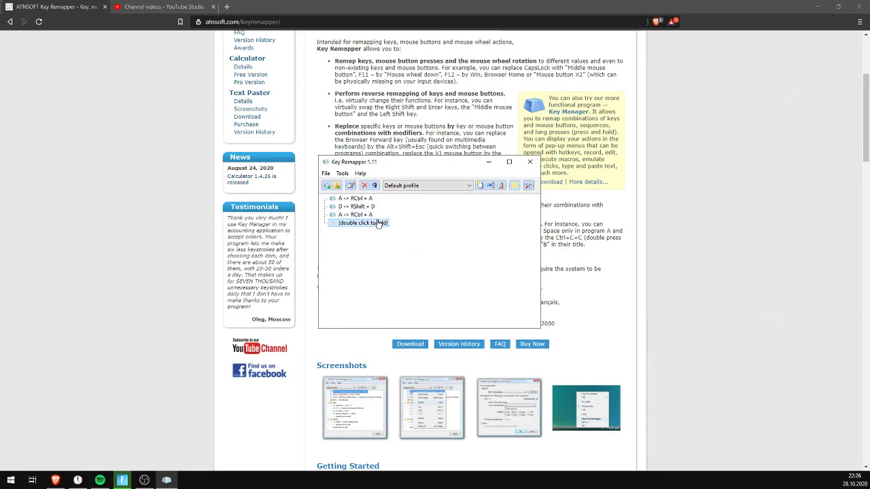
double_click(354, 224)
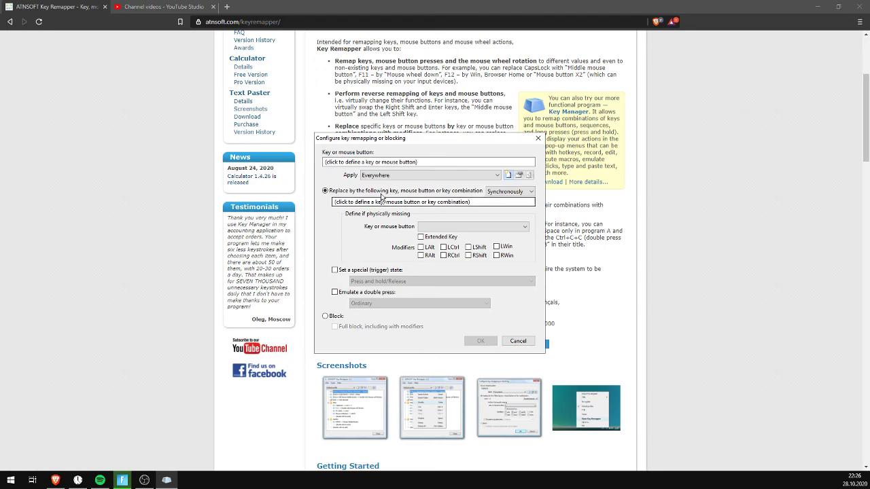
drag(447, 144, 706, 128)
click(652, 146)
key(d)
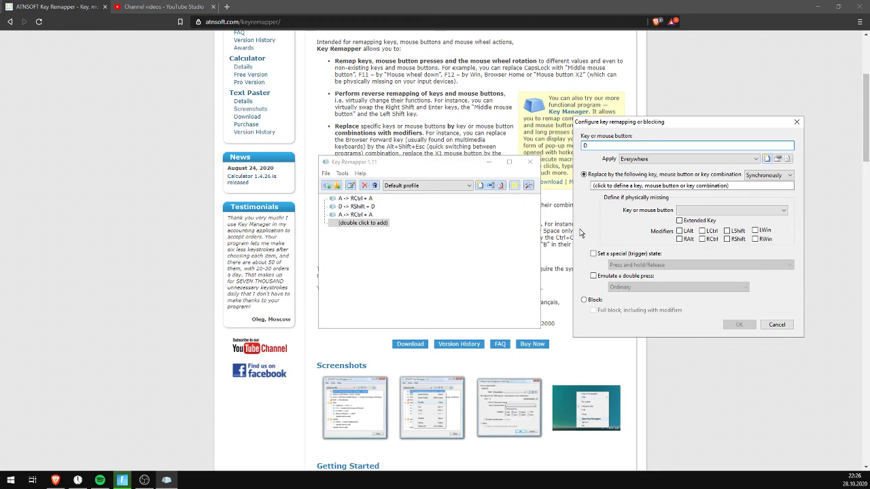
click(728, 239)
click(649, 188)
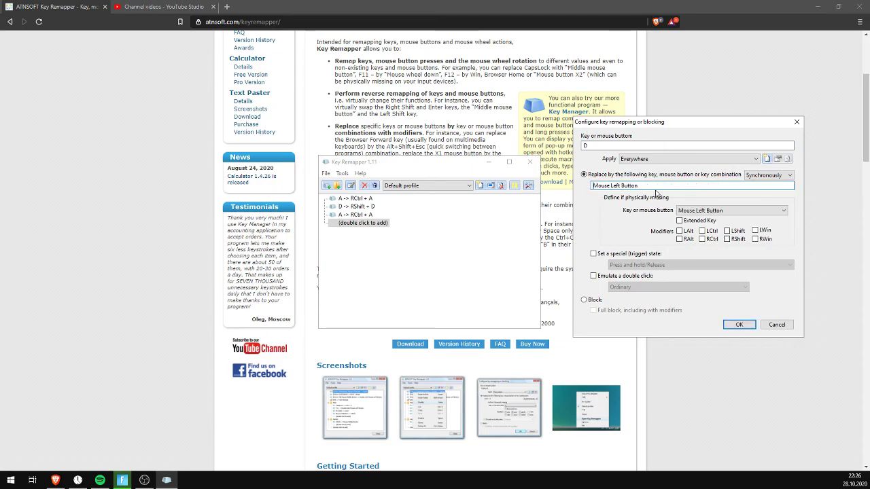
key(d)
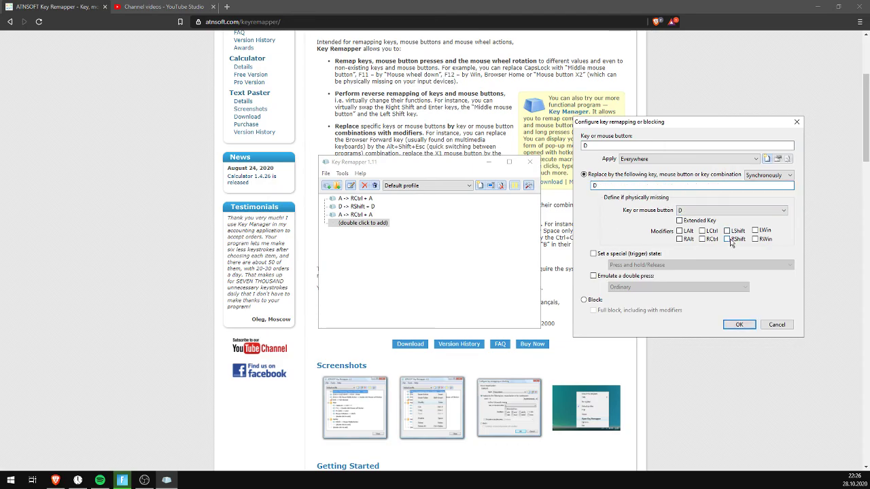
click(679, 221)
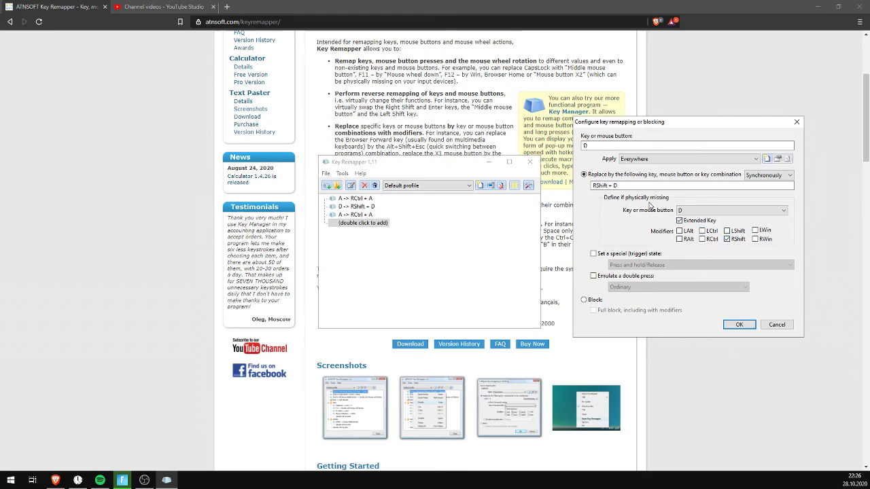
click(739, 324)
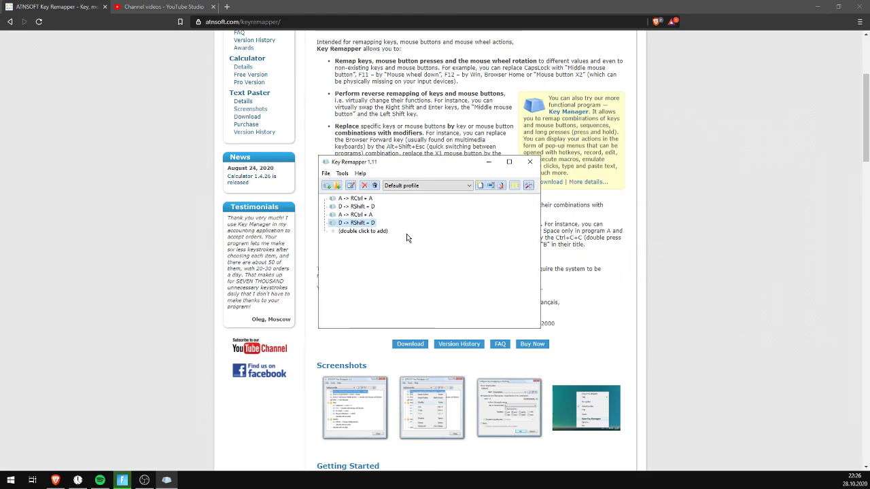
Step: Delete the duplicate A and D rules through their right-click menus
right_click(357, 215)
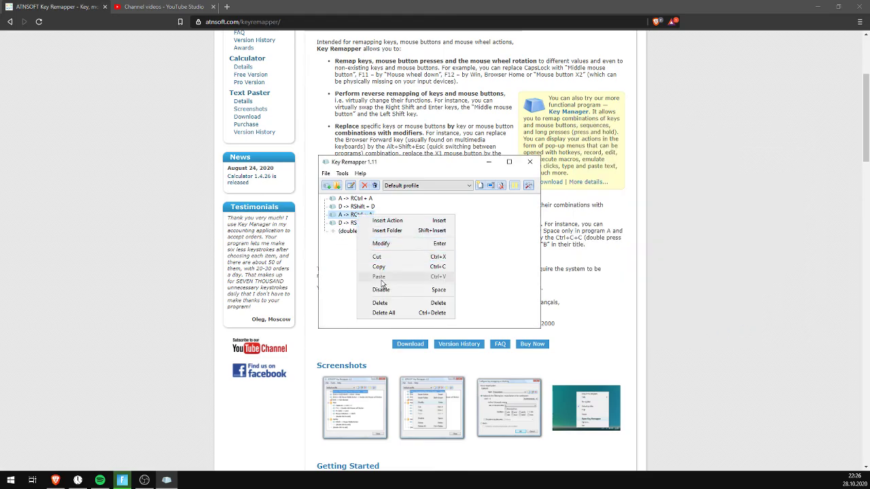
click(383, 303)
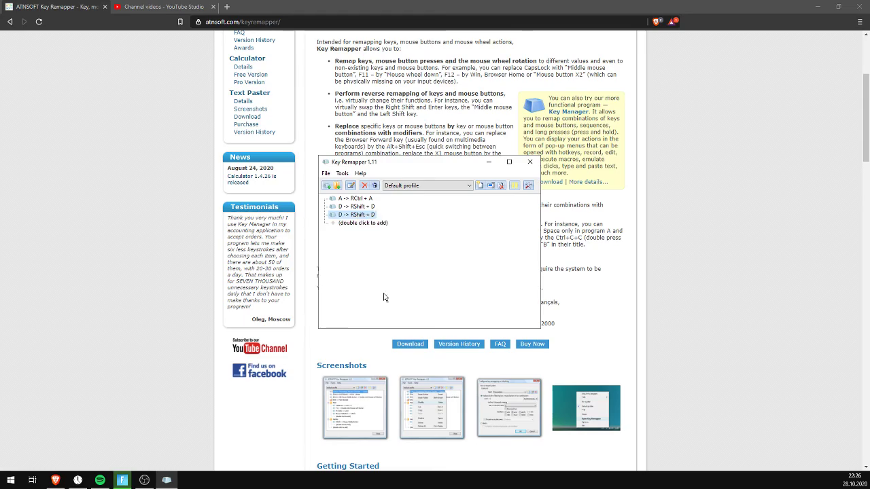
right_click(367, 220)
click(405, 307)
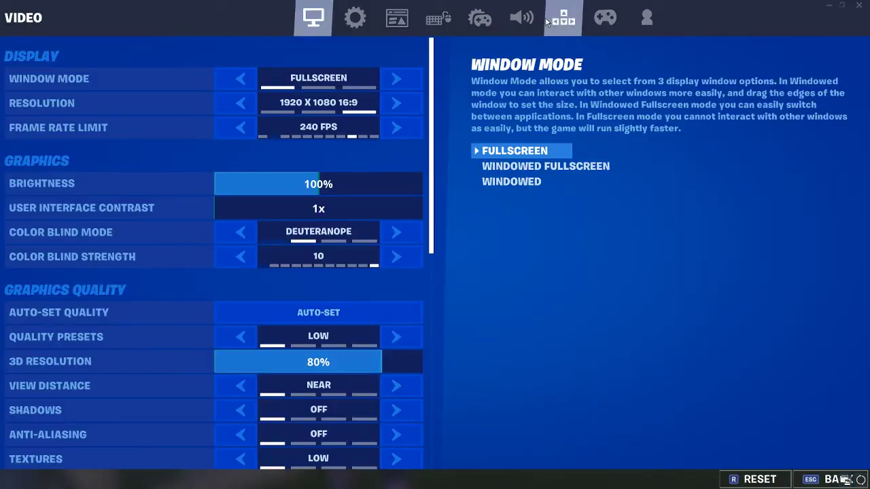
Step: Show Fortnite's Keyboard Controls with Move Left/Right alternate binds Right Ctrl and Right Shift
click(563, 18)
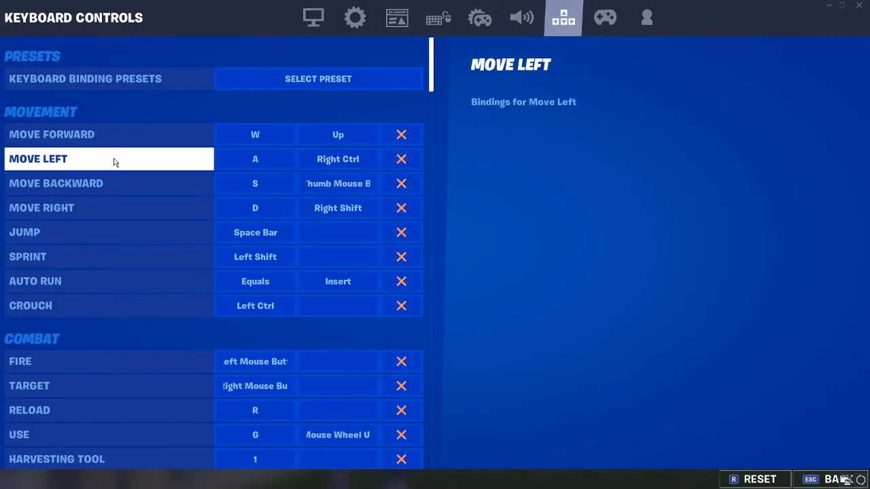